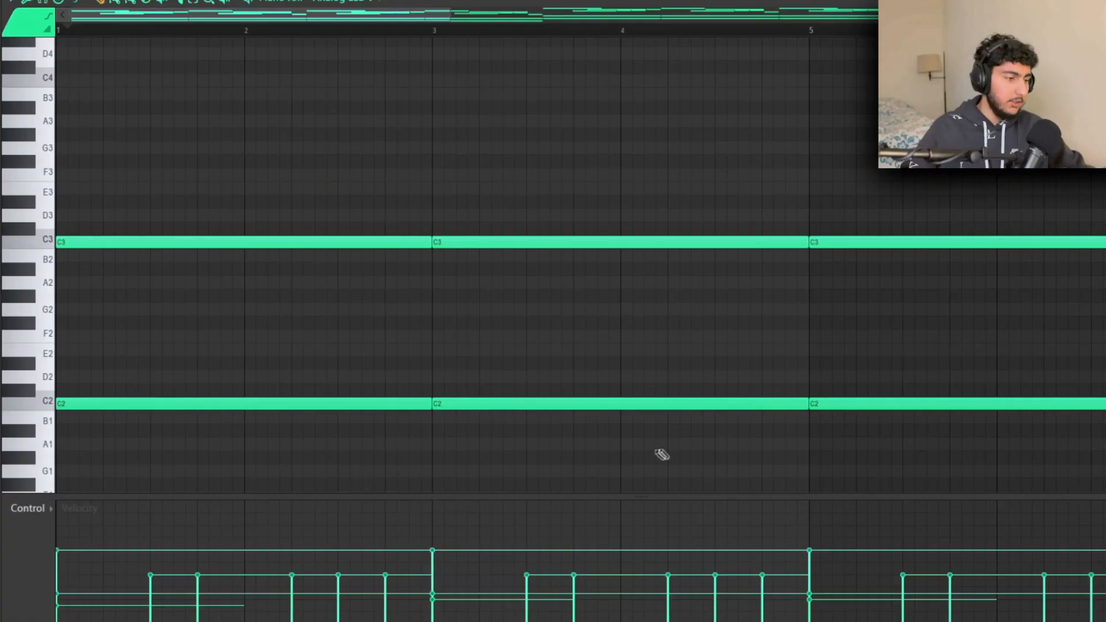
Examine the sustained C2 and C3 bass notes across the opening bars of the Analog Lab V pattern
left_click_drag(564, 405, 340, 378)
right_click(462, 393)
left_click_drag(567, 432, 380, 372)
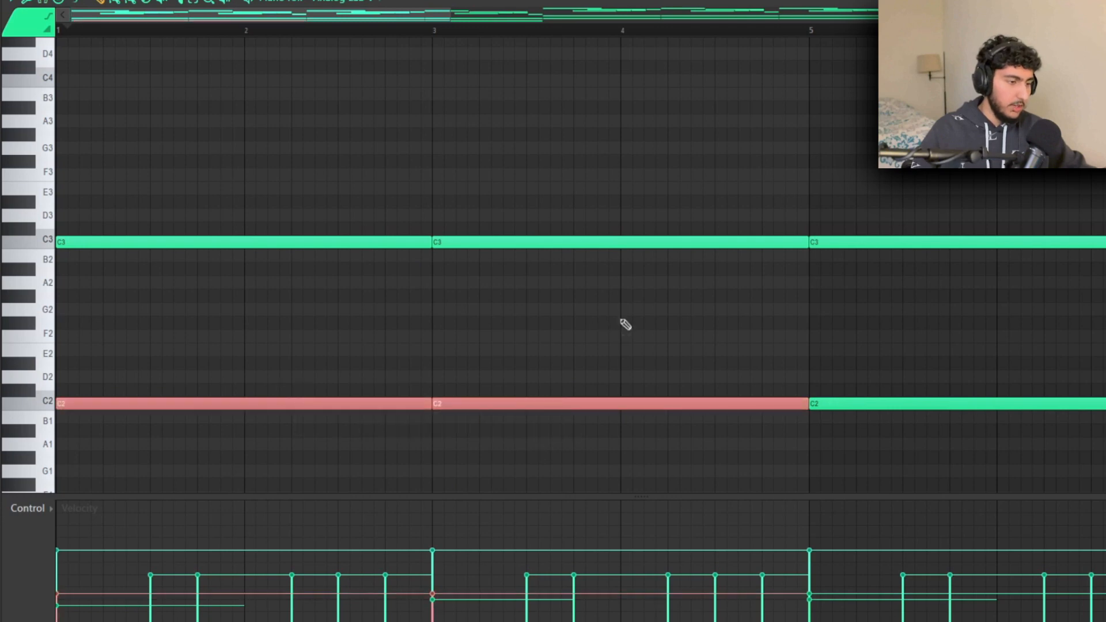
left_click_drag(615, 321, 323, 242)
right_click(476, 283)
scroll(481, 297, "up", 2)
left_click_drag(558, 440, 316, 288)
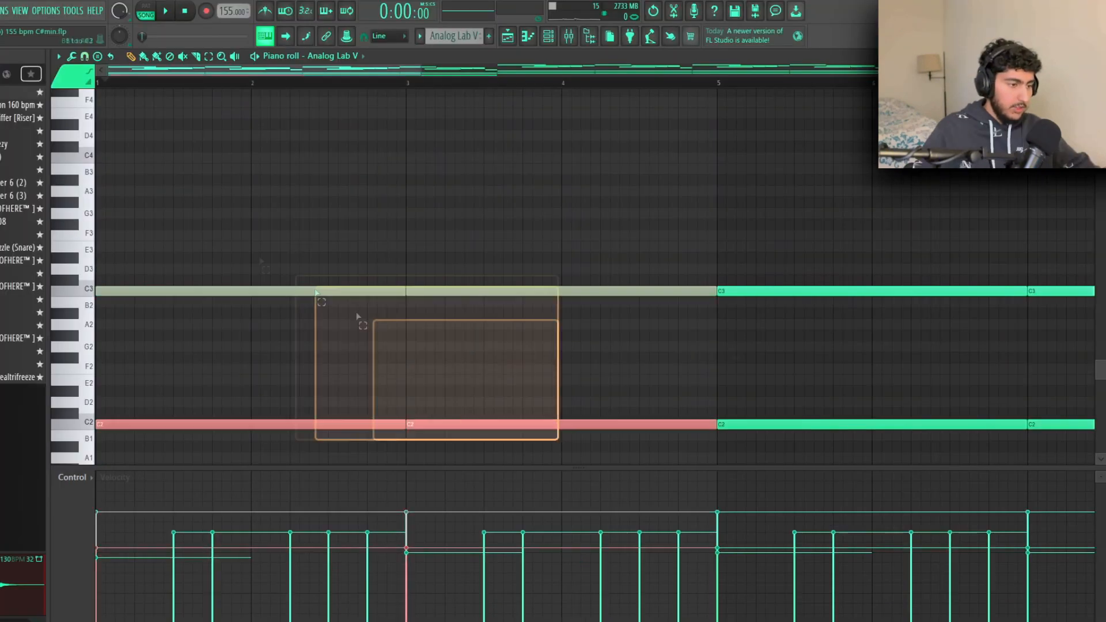
Stamp a Minor Natural (Aeolian) scale starting on C5 at the beginning of the Analog Lab V piano roll
scroll(362, 311, "up", 5)
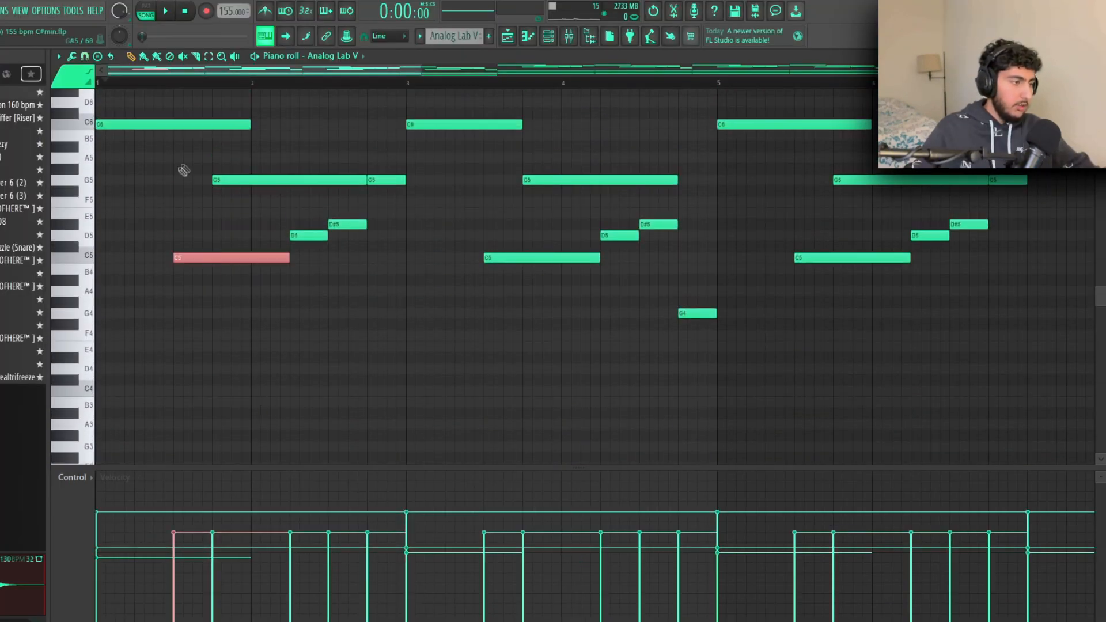
left_click(124, 121, "ctrl+shift")
scroll(180, 216, "up", 1)
right_click(172, 231)
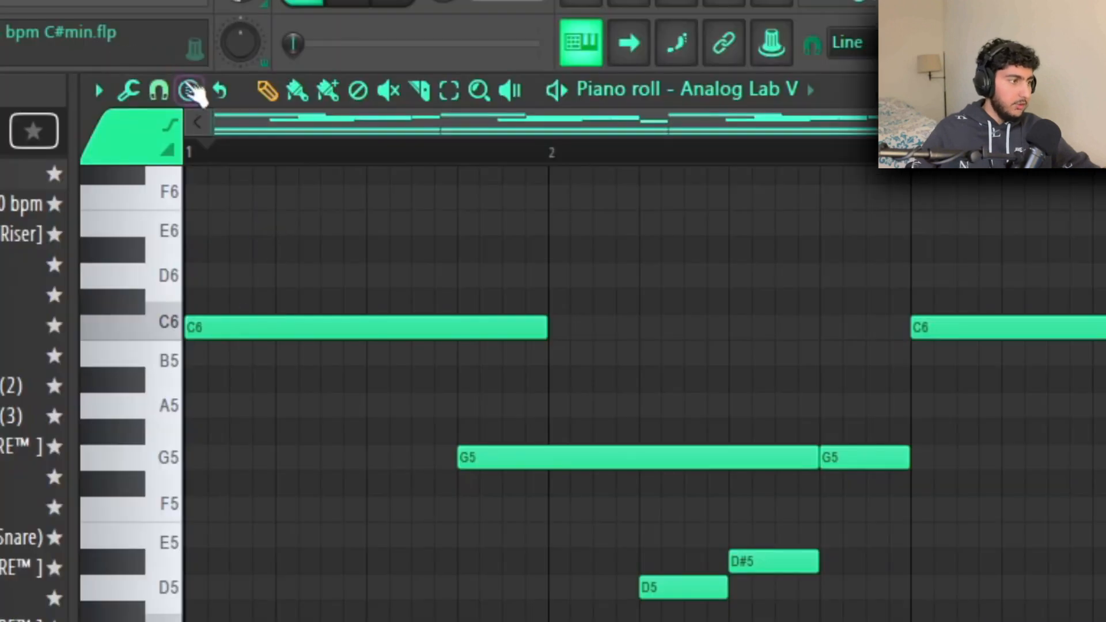
left_click(97, 56)
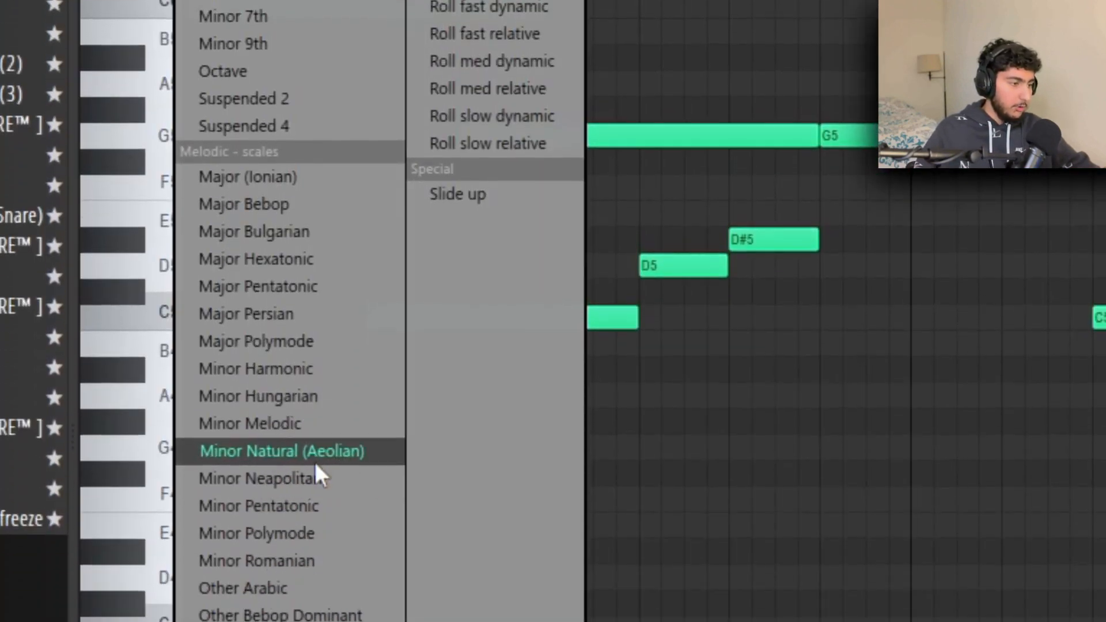
left_click(352, 455)
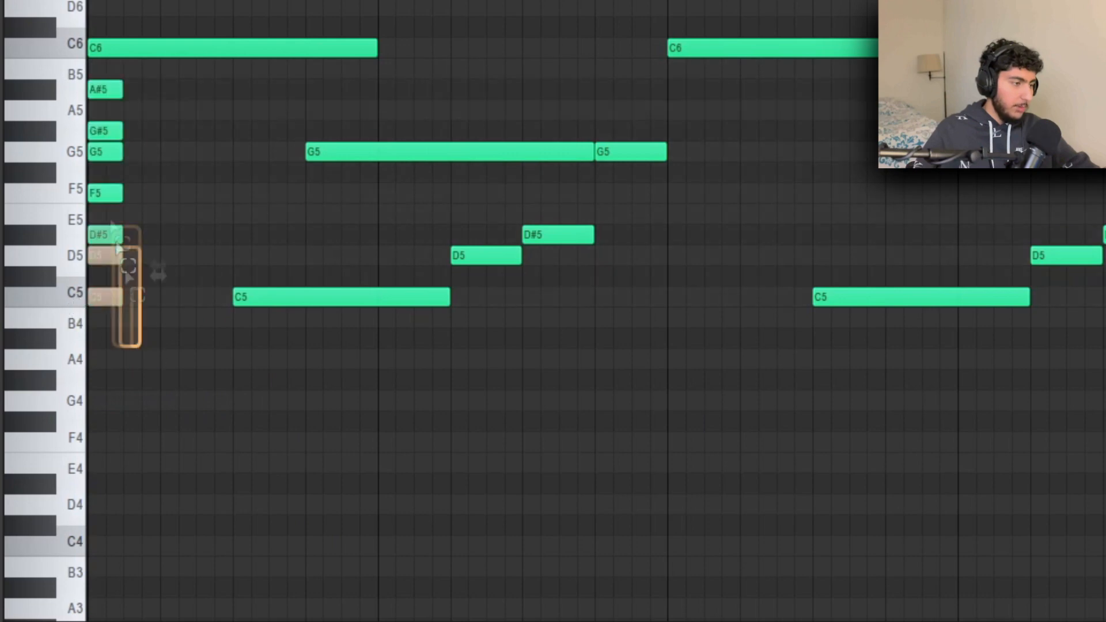
left_click(118, 248)
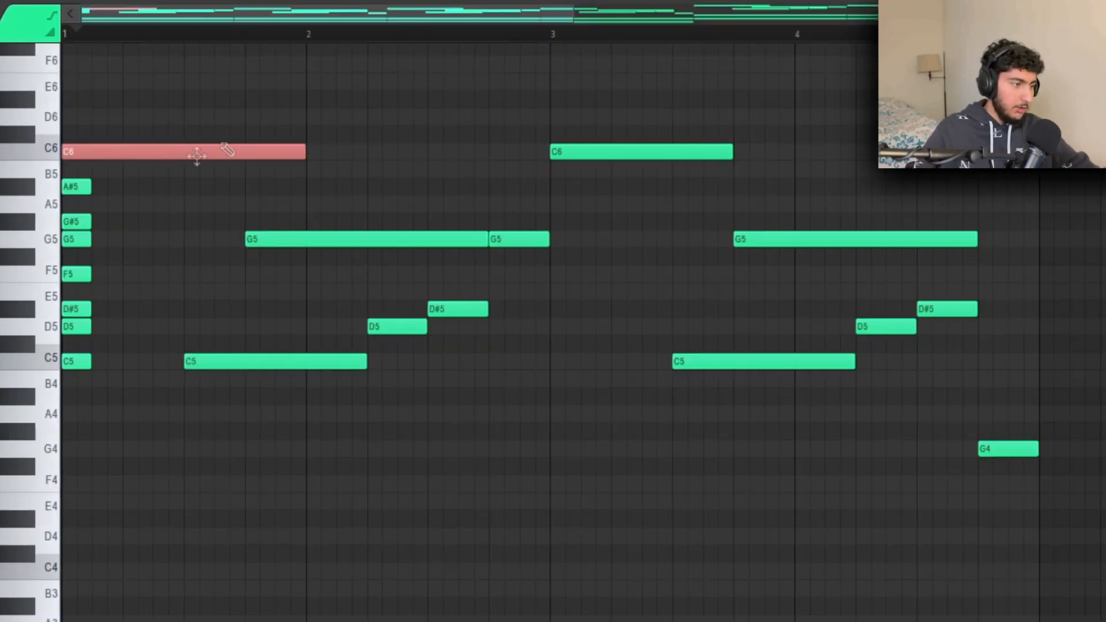
Examine the first melody phrase's individual notes, including C5, G5 and D5, against the stamped scale
scroll(436, 226, "up", 3)
left_click_drag(339, 412, 392, 468)
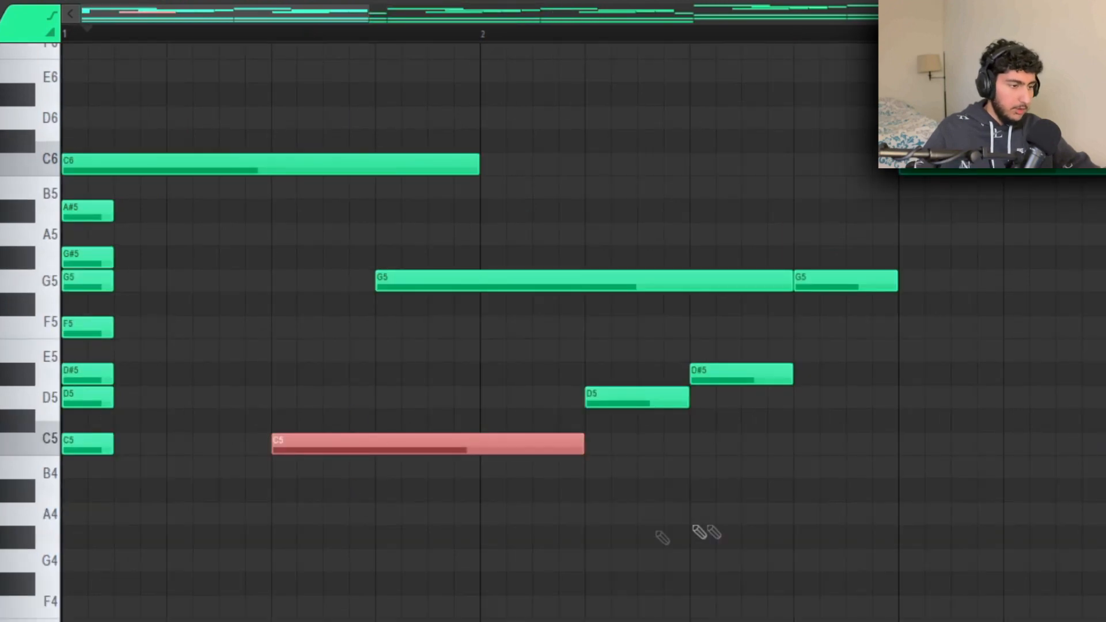
left_click(434, 277)
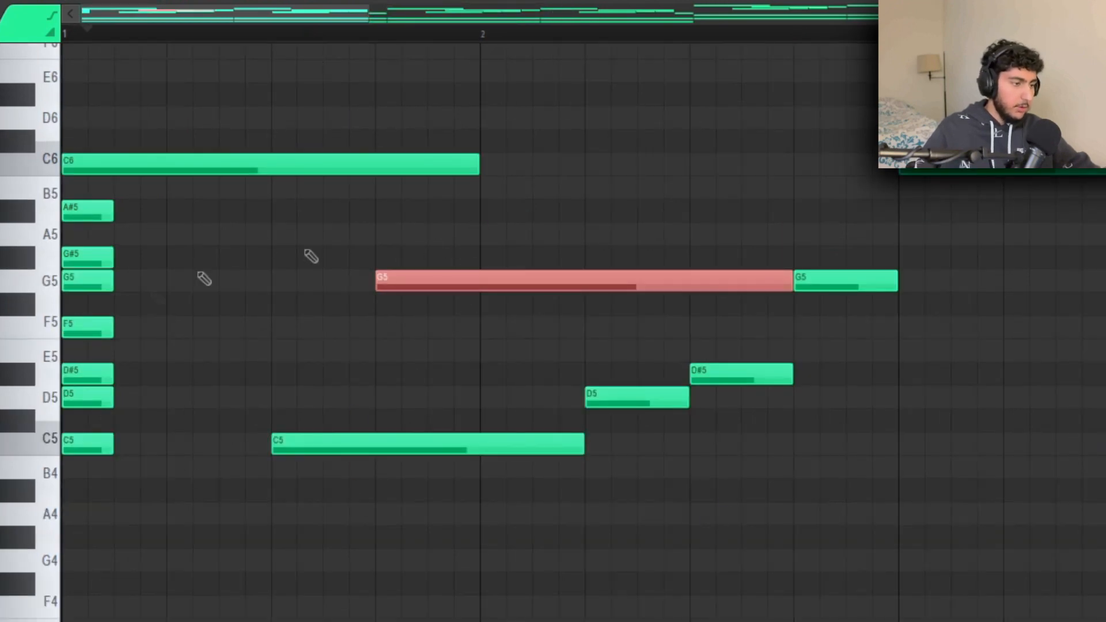
left_click(230, 309, "ctrl")
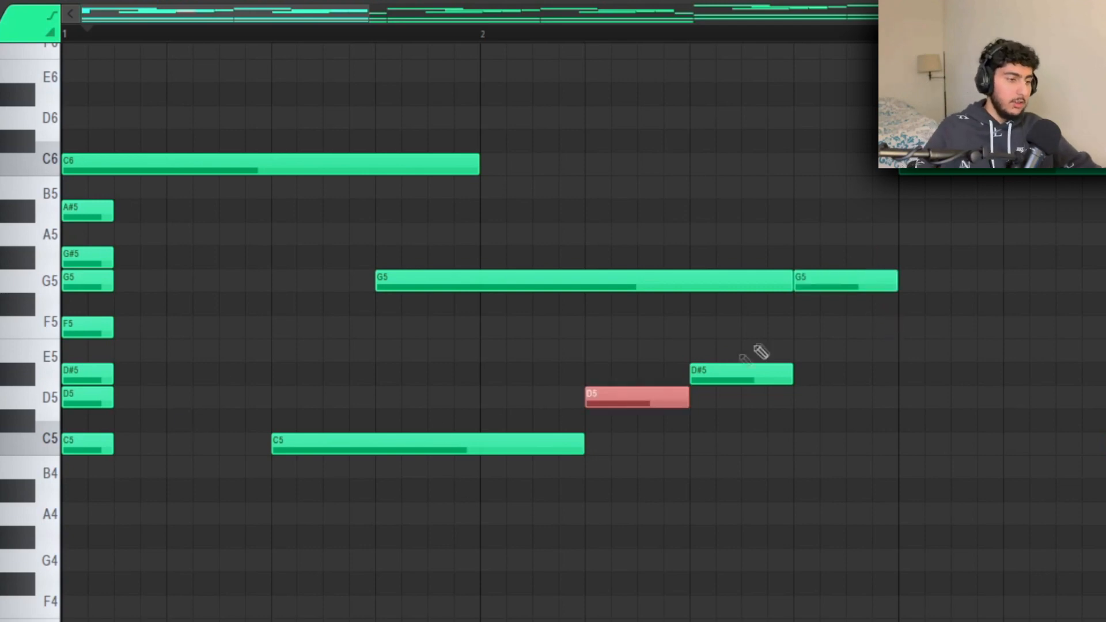
left_click(851, 581, "ctrl")
Compare the opening melody phrases with their repeats and variations across the remaining bars of the pattern
left_click_drag(410, 394, 213, 145)
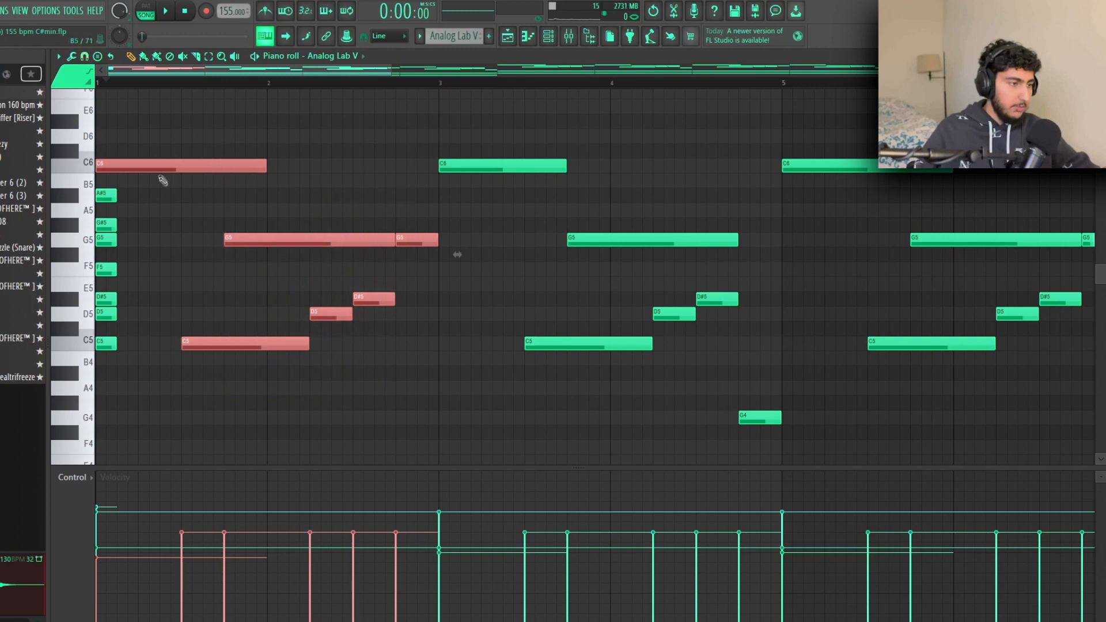
left_click_drag(150, 165, 494, 155)
left_click_drag(145, 172, 493, 165)
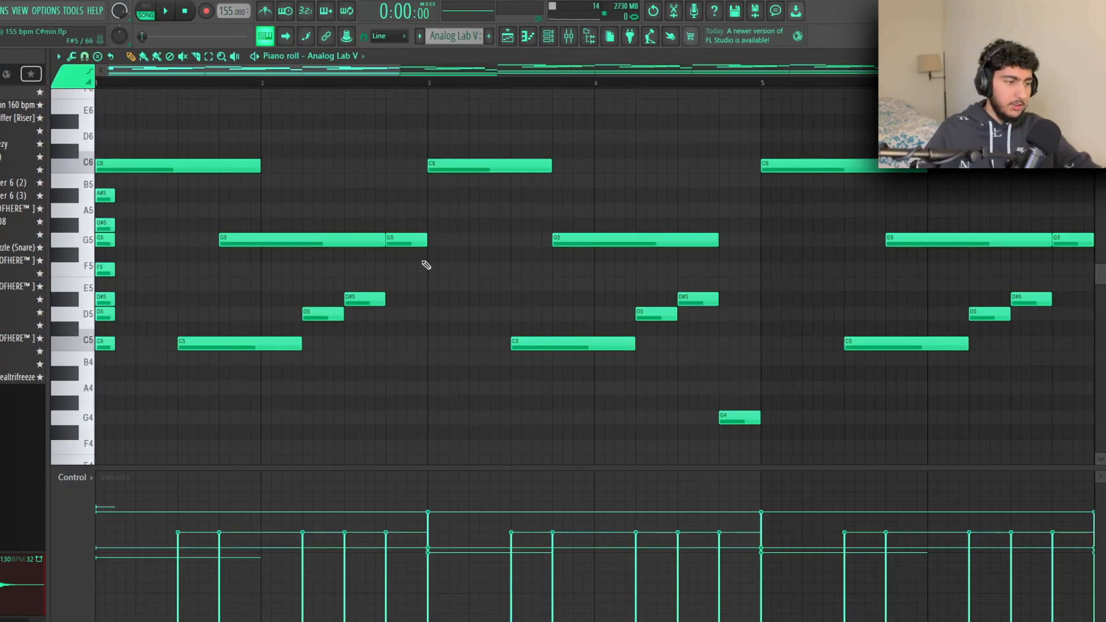
scroll(389, 357, "down", 3)
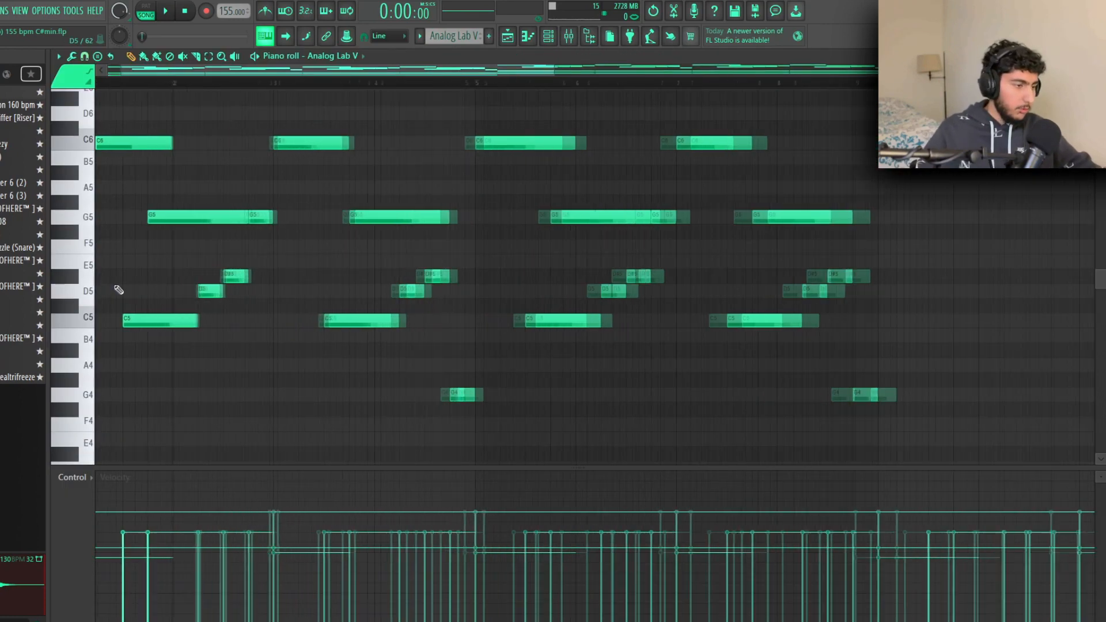
left_click_drag(483, 373, 164, 151)
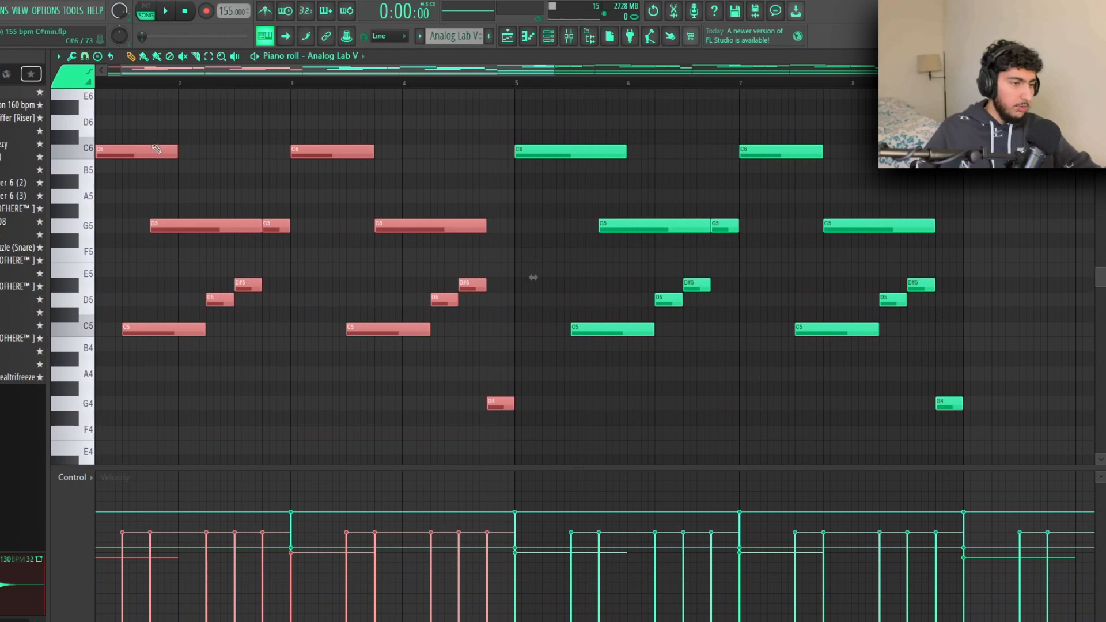
left_click_drag(1017, 440, 553, 130)
left_click(570, 120, "ctrl")
scroll(762, 237, "down", 3)
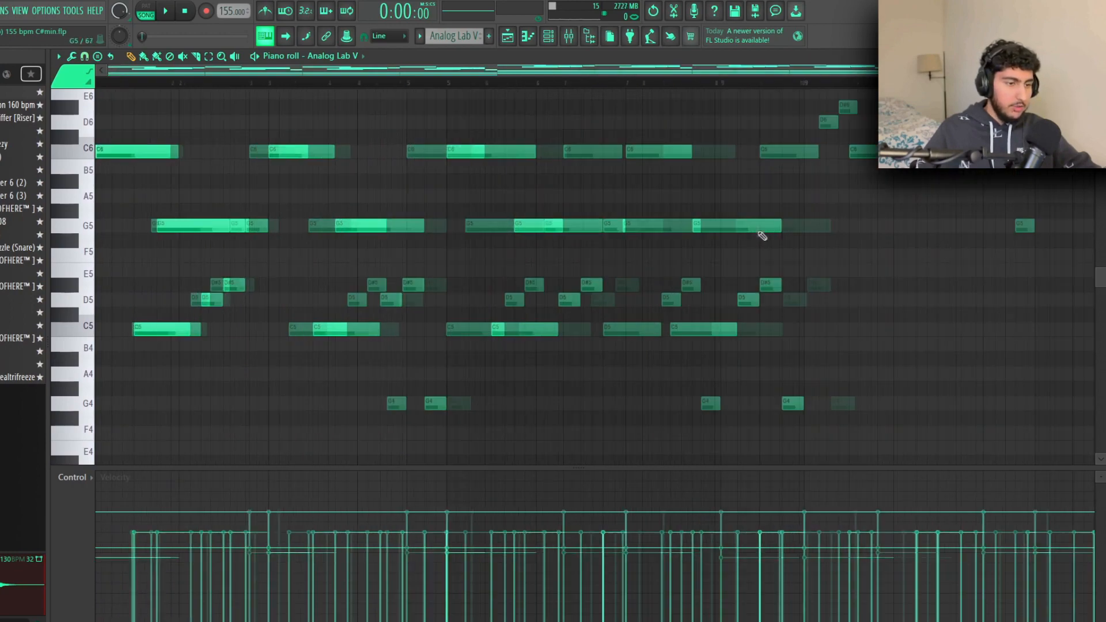
scroll(512, 274, "down", 4)
scroll(513, 274, "down", 6)
left_click_drag(566, 366, 137, 130)
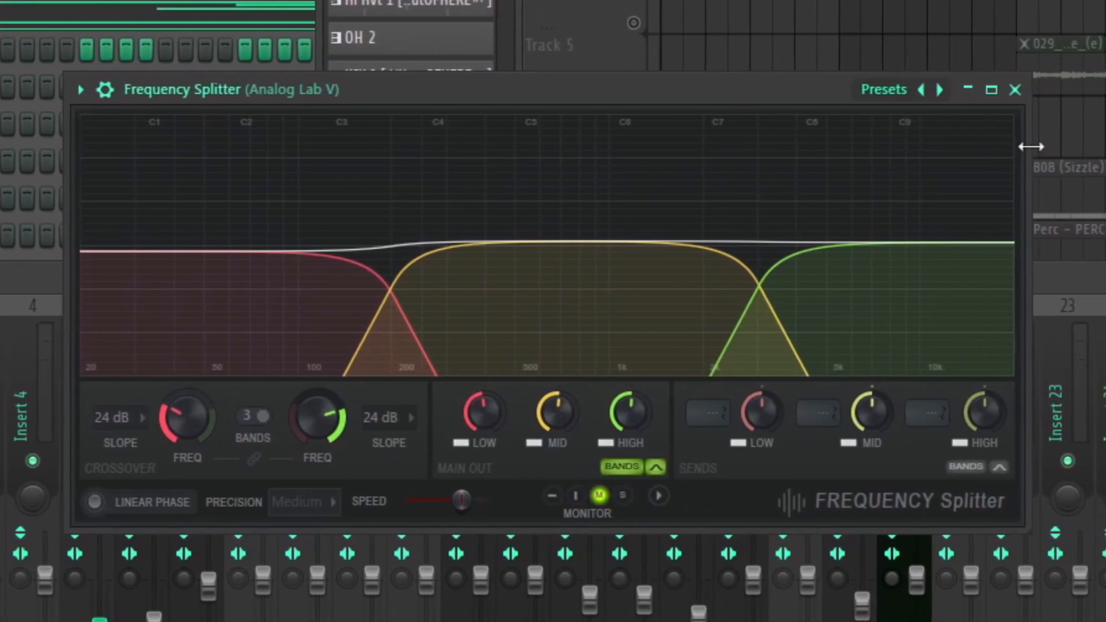
Close the Frequency Splitter on the Analog Lab V track and reverse the second soundbite audio clip
left_click(1014, 90)
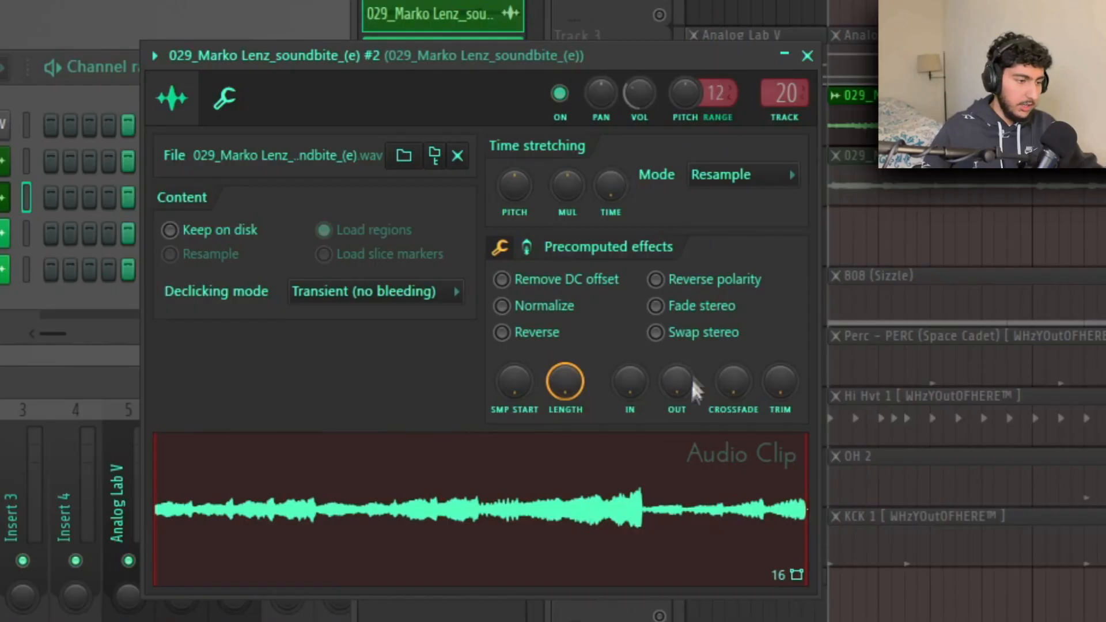
left_click(525, 333)
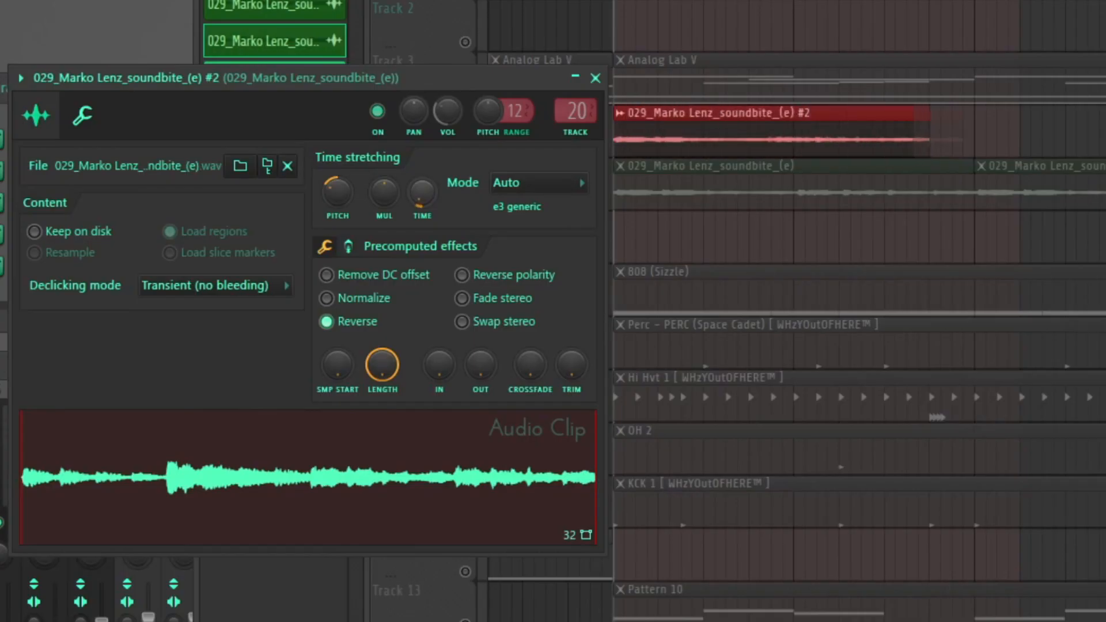
Examine the repeated soundbite audio clips laid out beneath the Analog Lab V patterns in the playlist
left_click(850, 147)
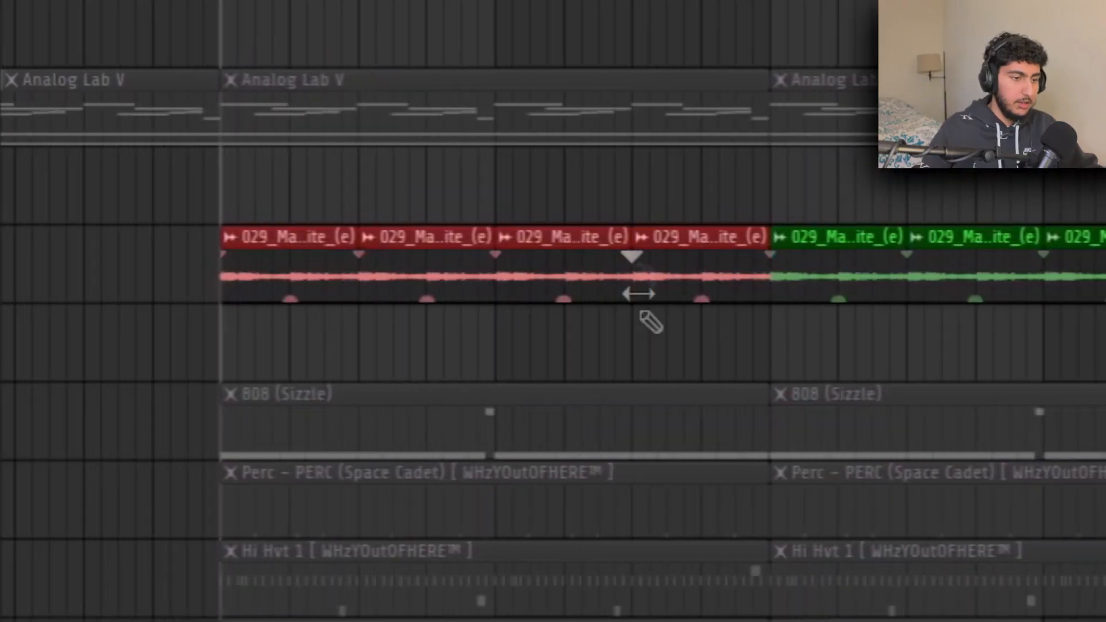
left_click(681, 329)
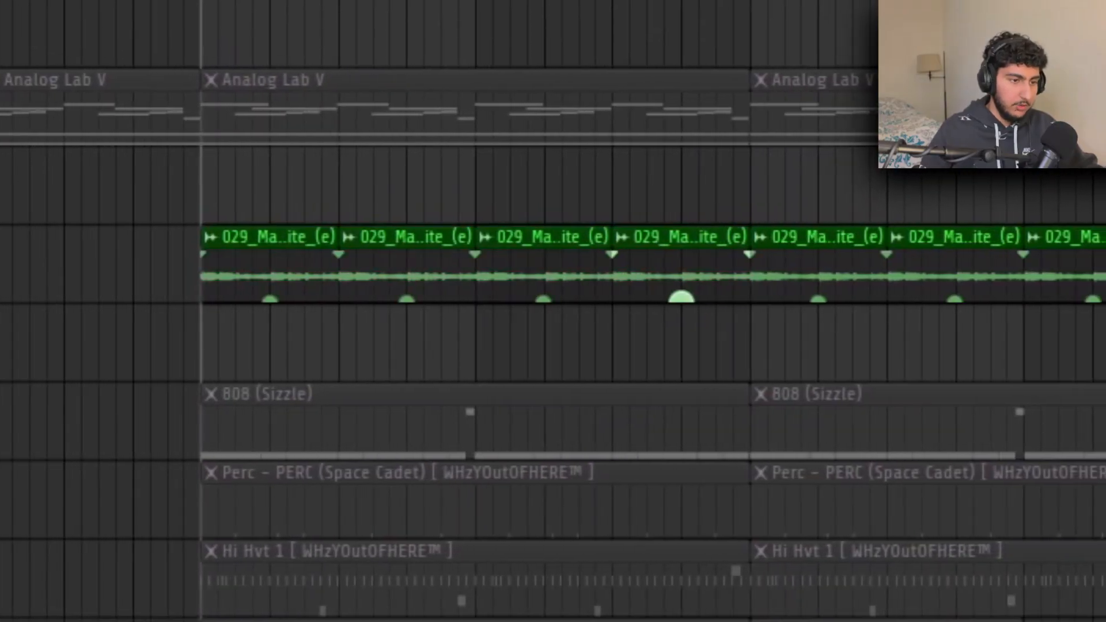
left_click_drag(688, 279, 288, 363)
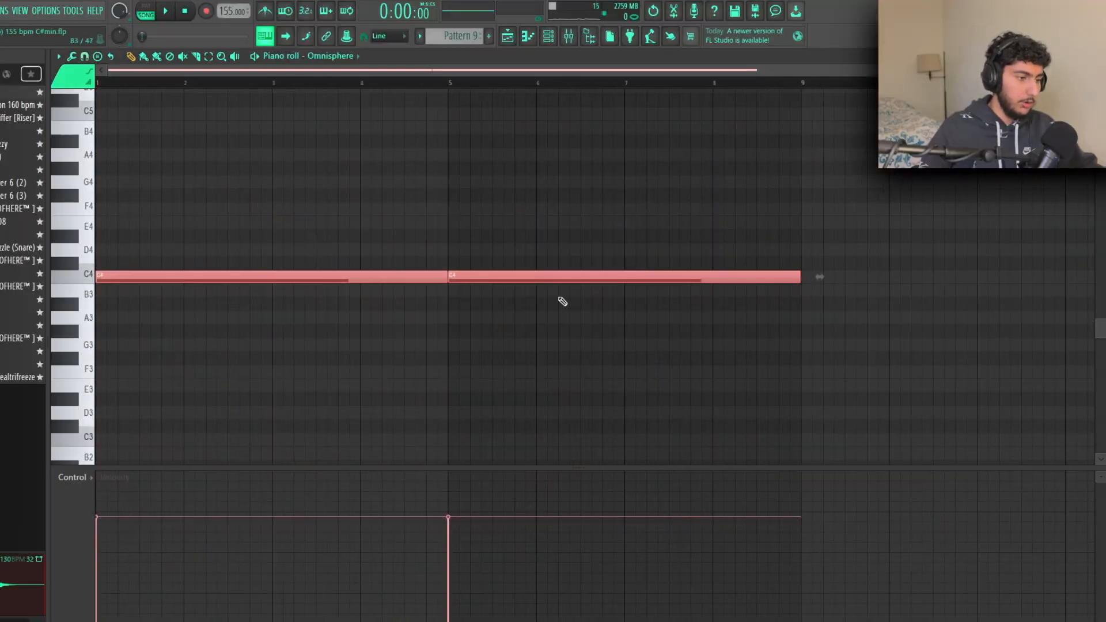
Examine the two four-bar C4 notes of the Omnisphere part in Pattern 9 and play the arrangement
left_click(560, 298, "ctrl")
left_click_drag(870, 338, 351, 198)
left_click(486, 199, "ctrl")
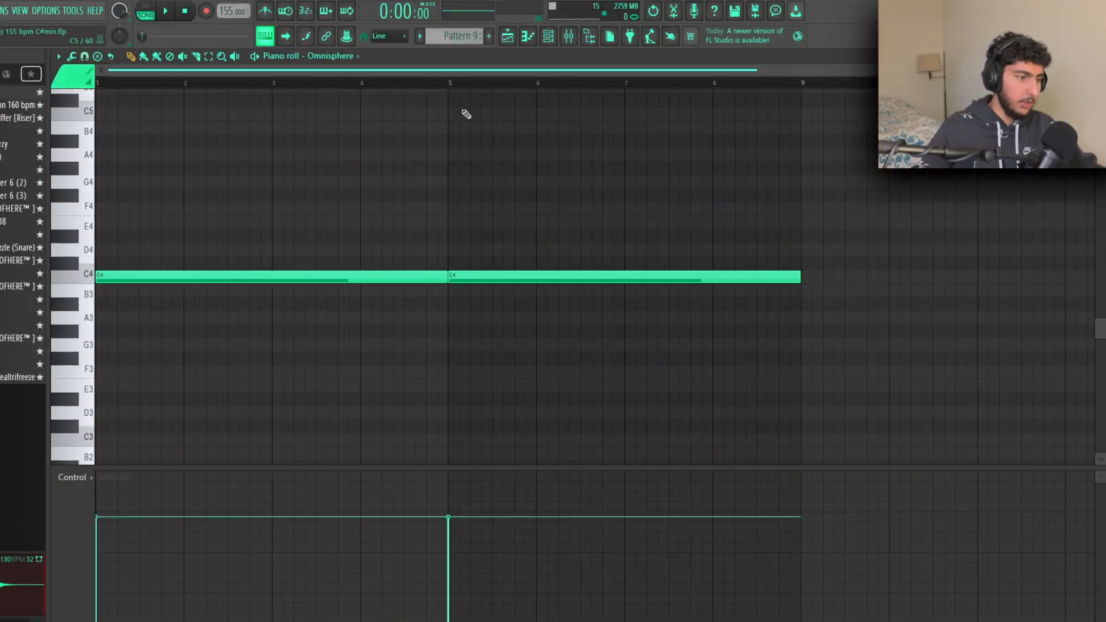
key("space")
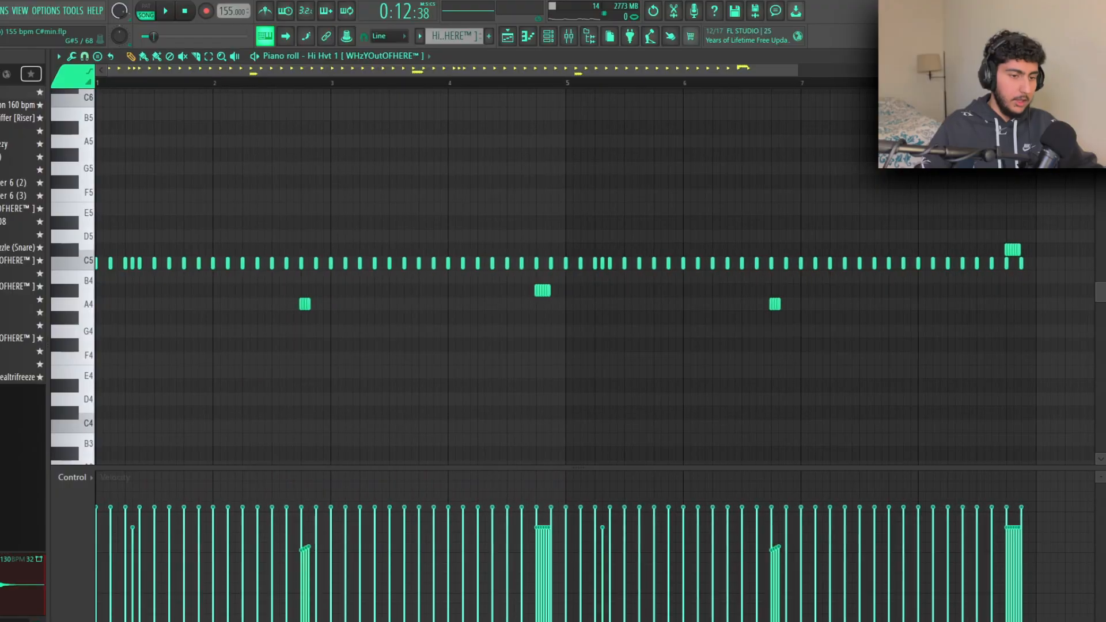
Examine the Hi Hvt 1 pattern's steady C5 hits and the pitched rolls placed above and below them
scroll(897, 299, "down", 2)
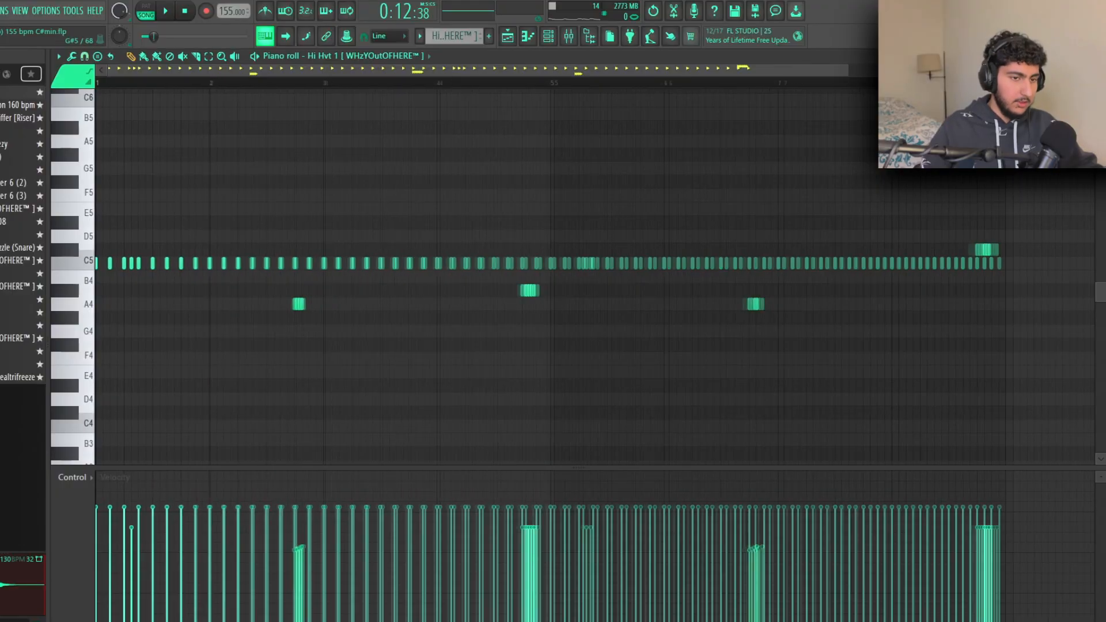
left_click(86, 264)
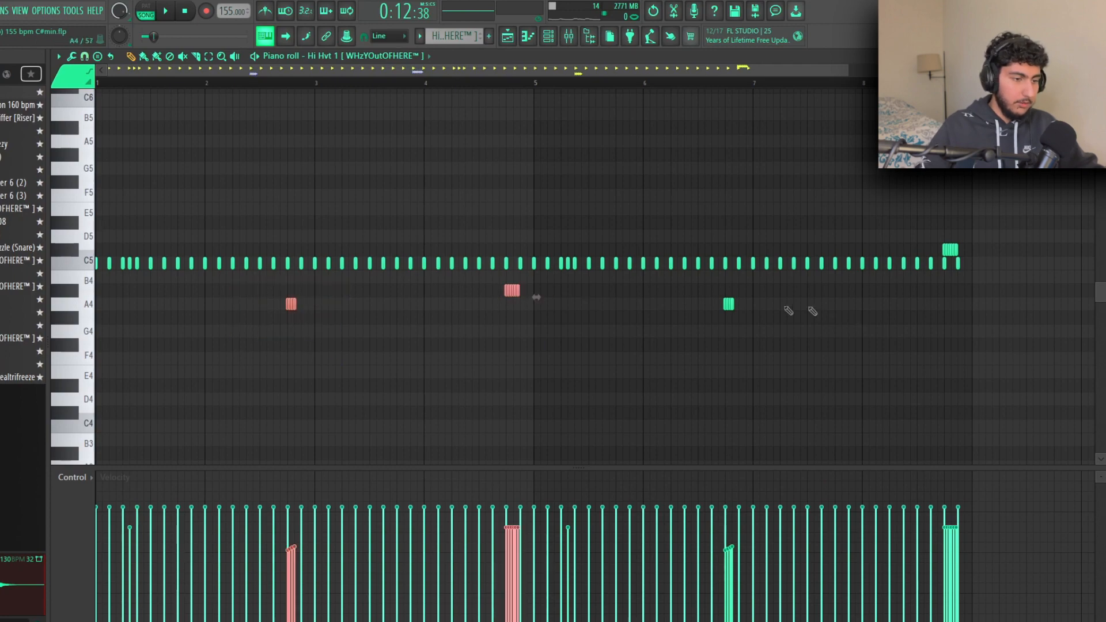
scroll(599, 326, "up", 8)
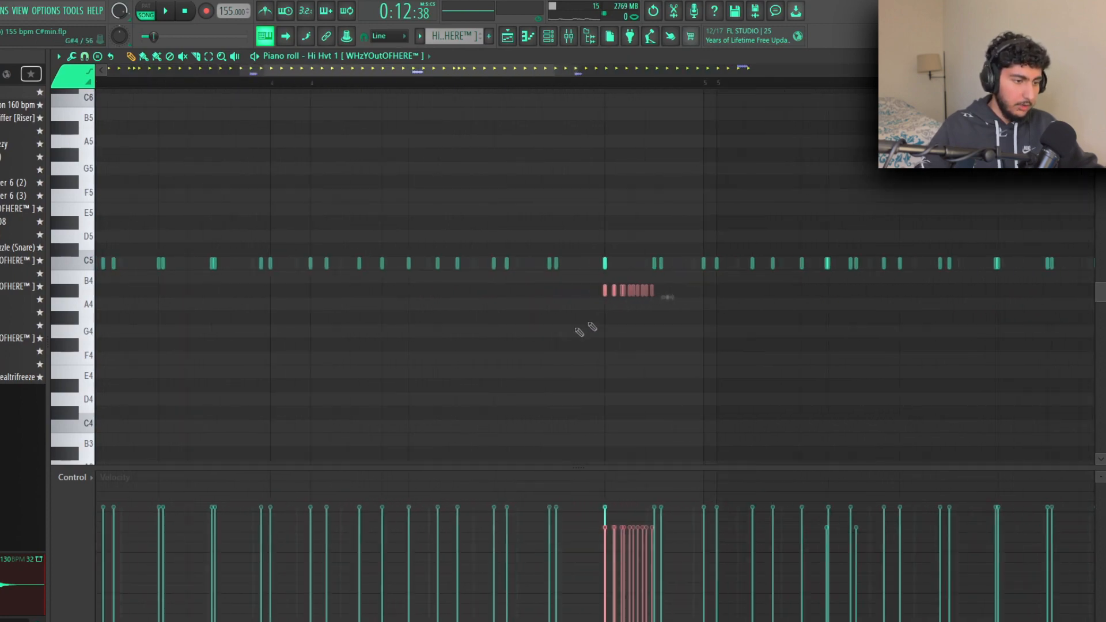
scroll(276, 330, "down", 8)
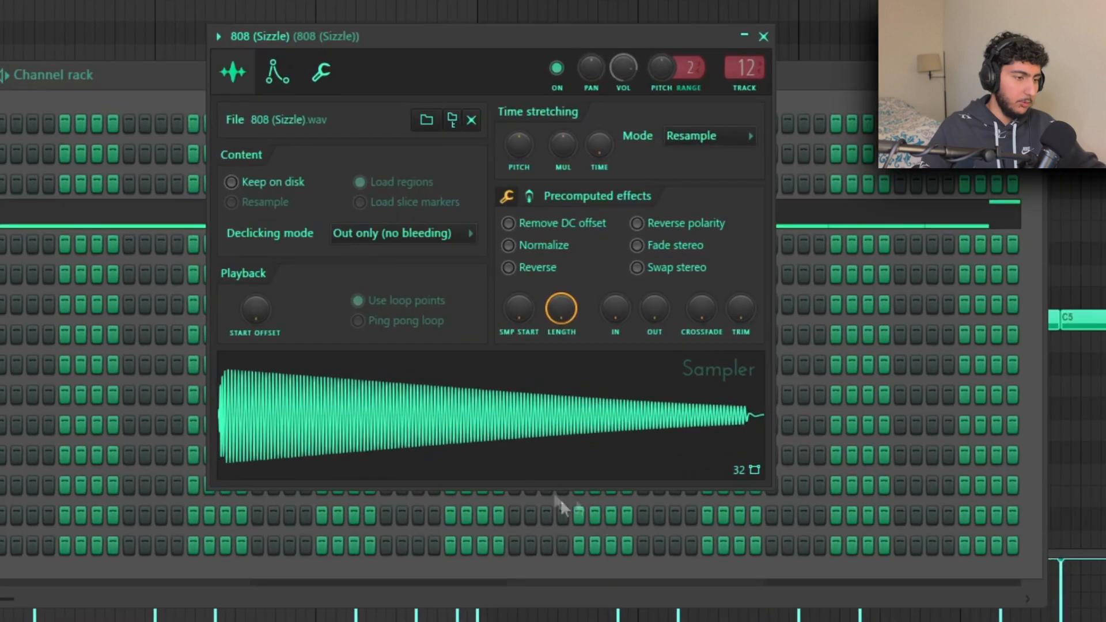
Load the 808 (Sizzle) sample into the Edison audio editor and detect its pitch regions
right_click(520, 385)
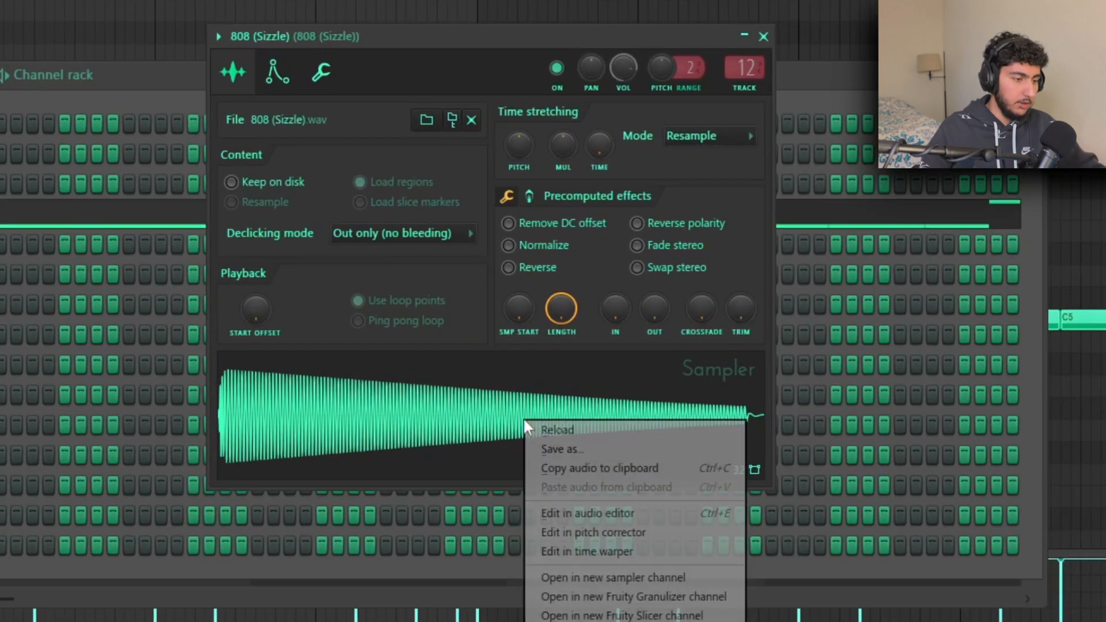
left_click(633, 513)
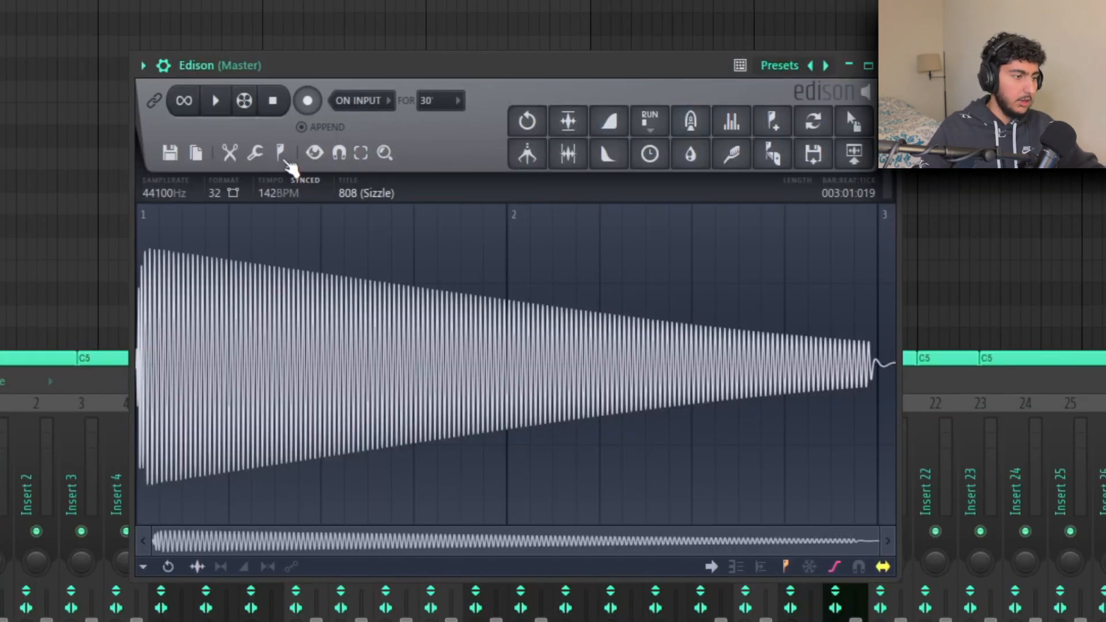
left_click(280, 153)
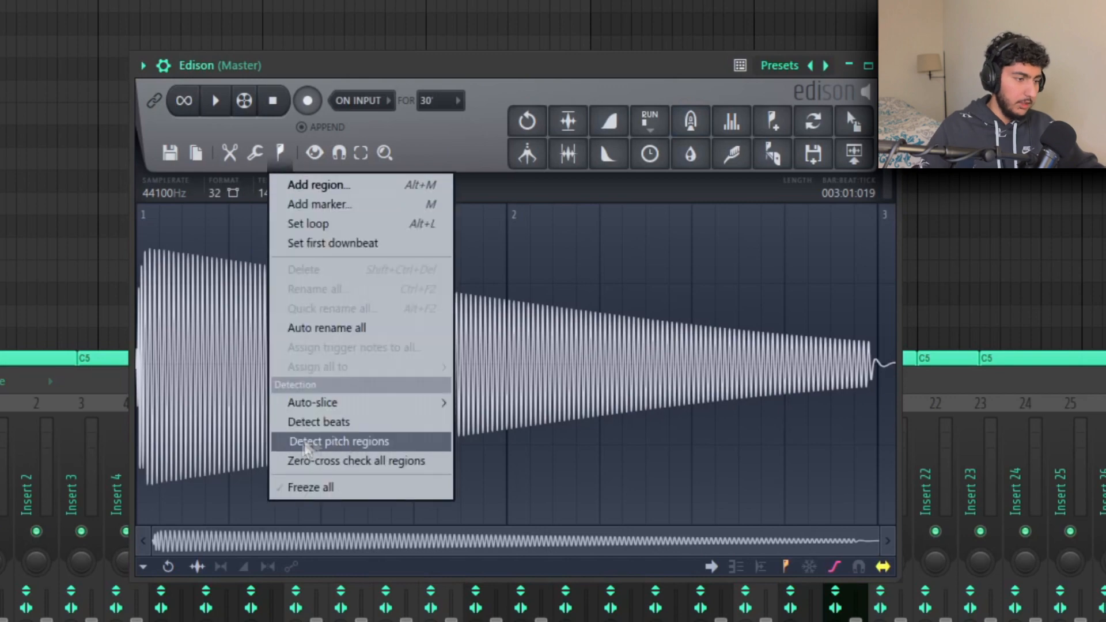
left_click(392, 444)
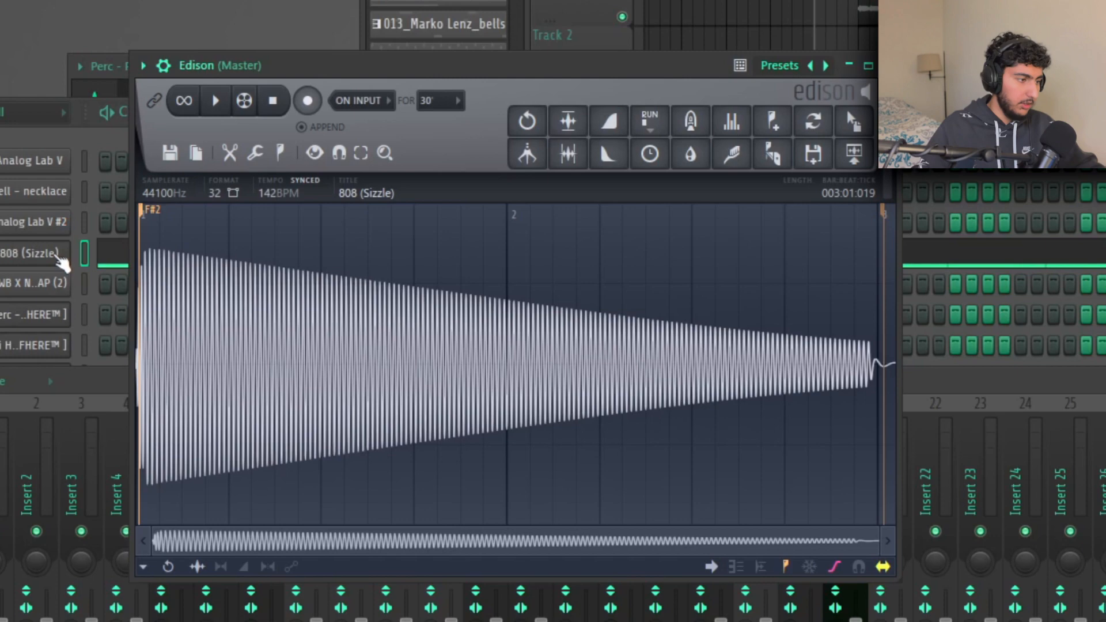
Open the 808 (Sizzle) channel's envelope and root note settings
left_click(60, 258)
left_click(403, 114)
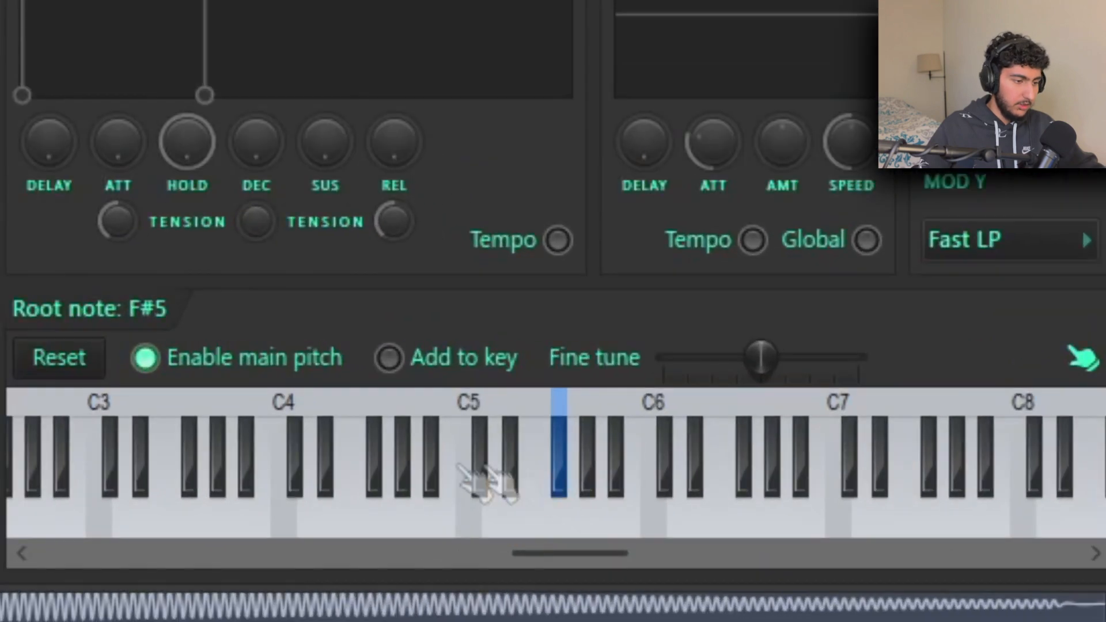